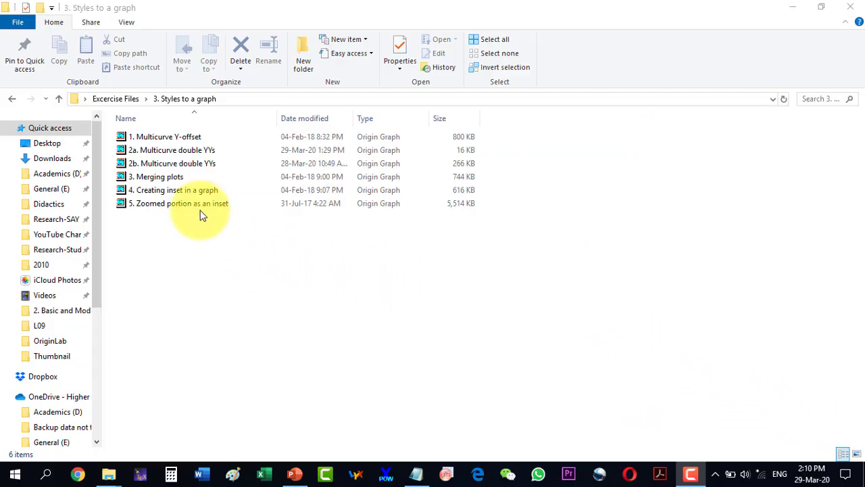
Step: Launch the '2a. Multicurve double YYs' file from the Styles to a graph folder in Origin
double_click(189, 153)
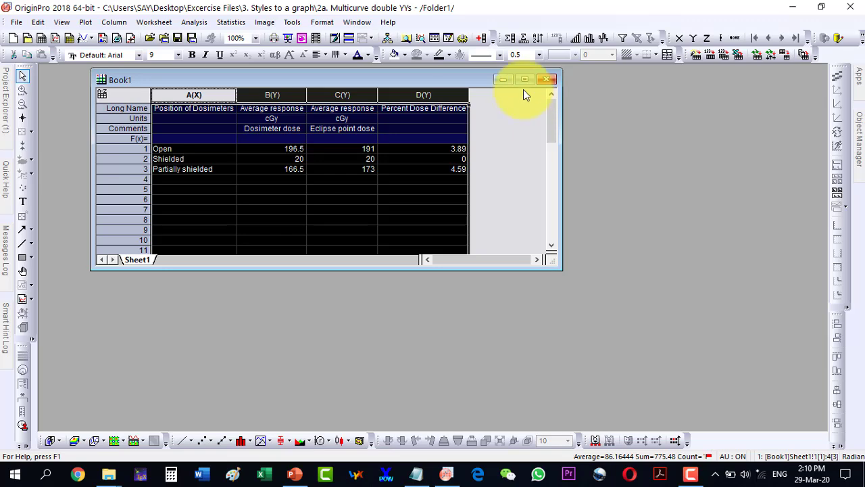
Step: Maximize the Book1 worksheet, zoom in, and select columns A(X) through D(Y)
left_click(525, 80)
left_click(495, 260)
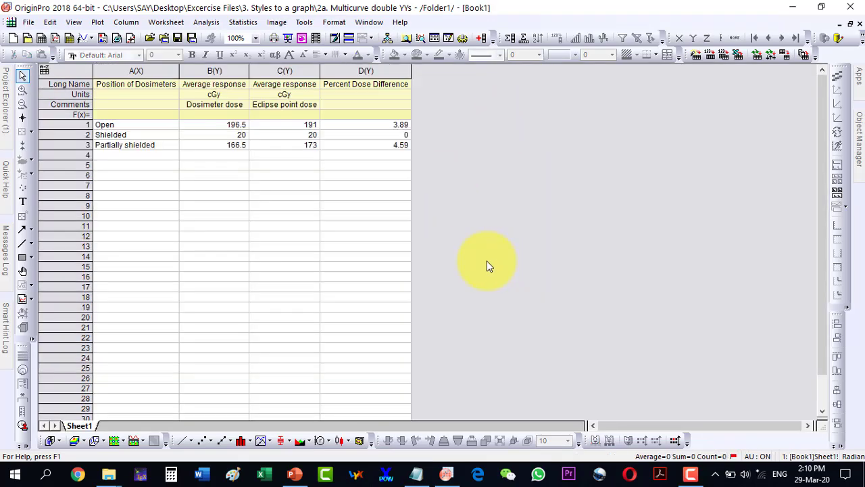
scroll(487, 260, "up", 3)
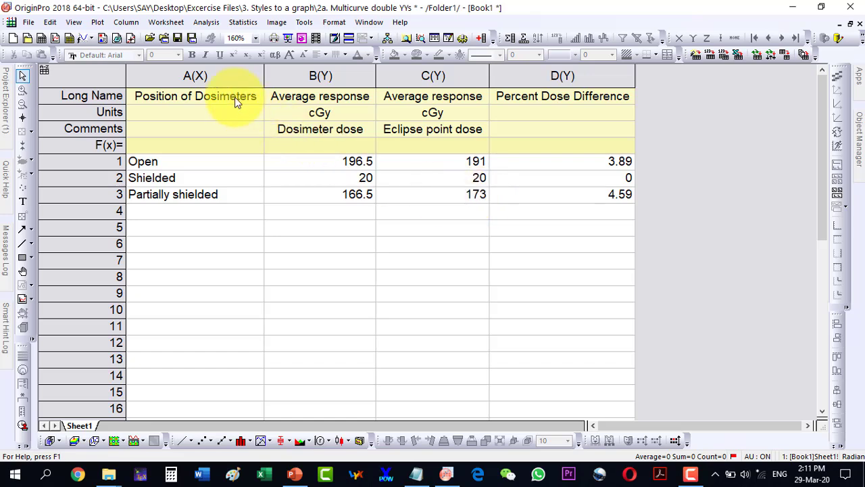
left_click_drag(229, 77, 560, 76)
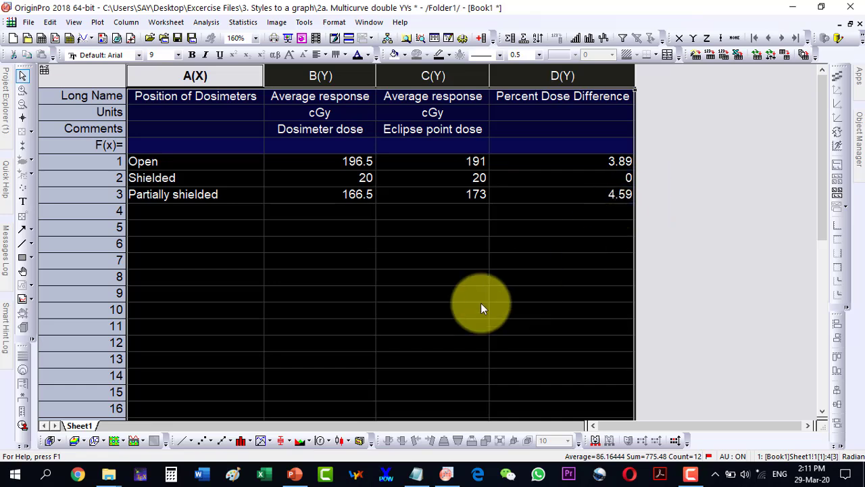
Step: Plot the selected dose columns as a scatter graph, shrink Graph1 aside, and bring Book1 forward
left_click(200, 442)
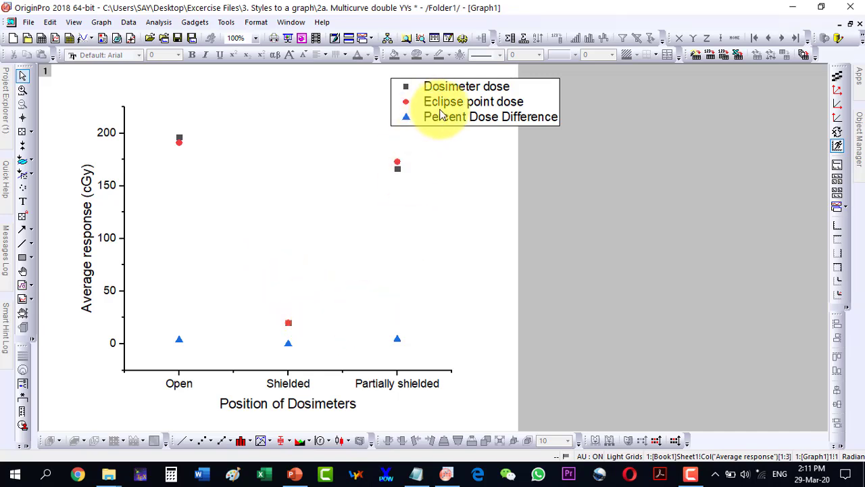
mouse_move(289, 347)
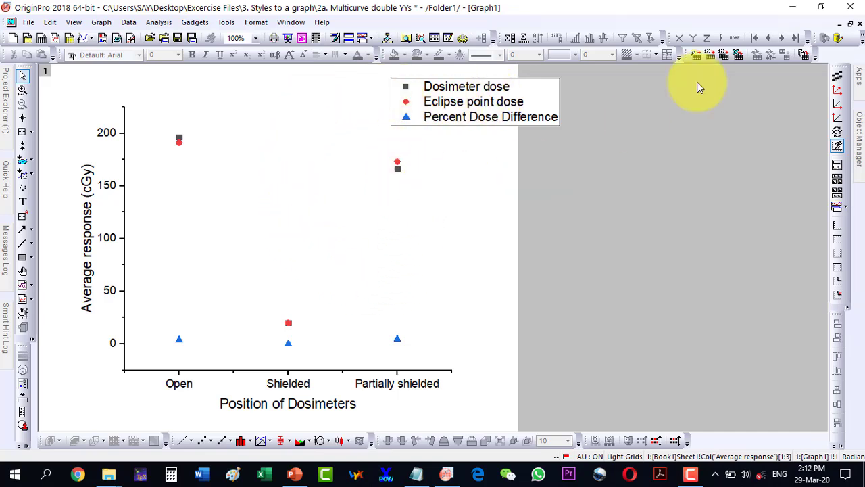
left_click(850, 25)
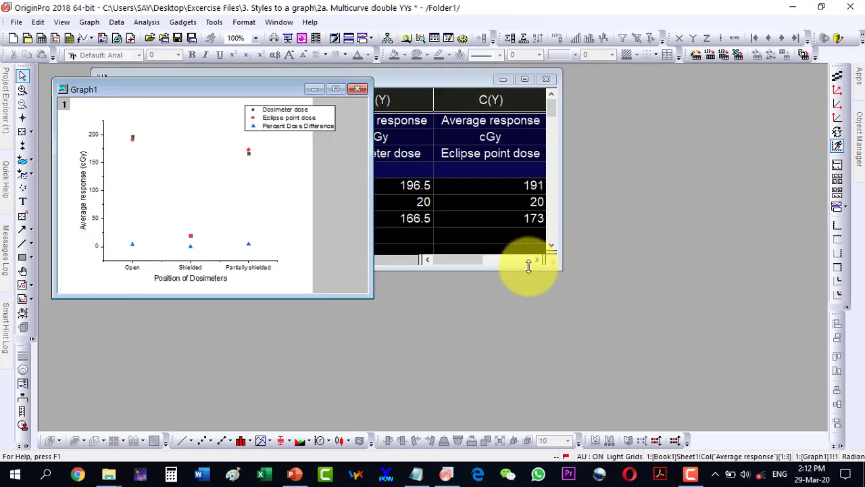
left_click_drag(261, 91, 348, 224)
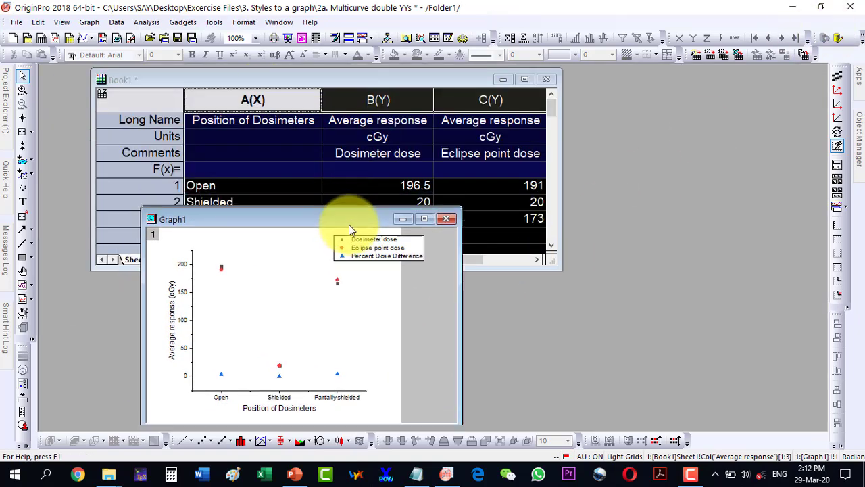
left_click(351, 80)
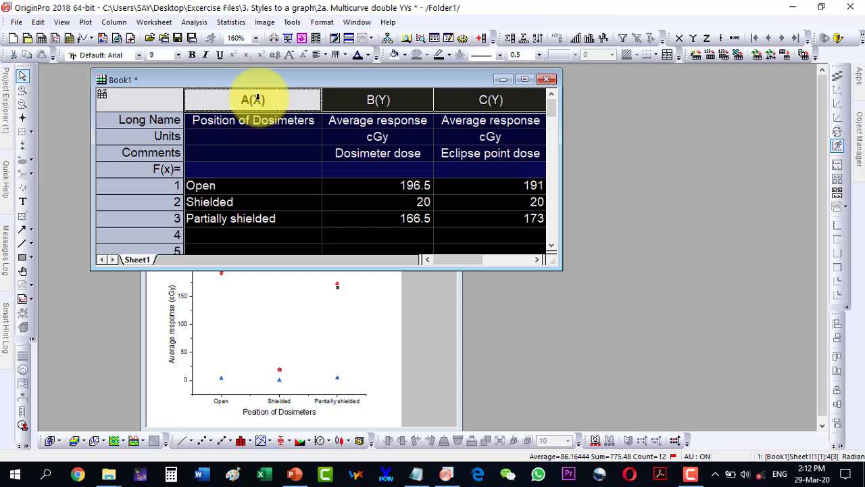
Step: Create a Double-Y graph (Graph2), maximize it, and drag the legend inside the plot's top
left_click(270, 441)
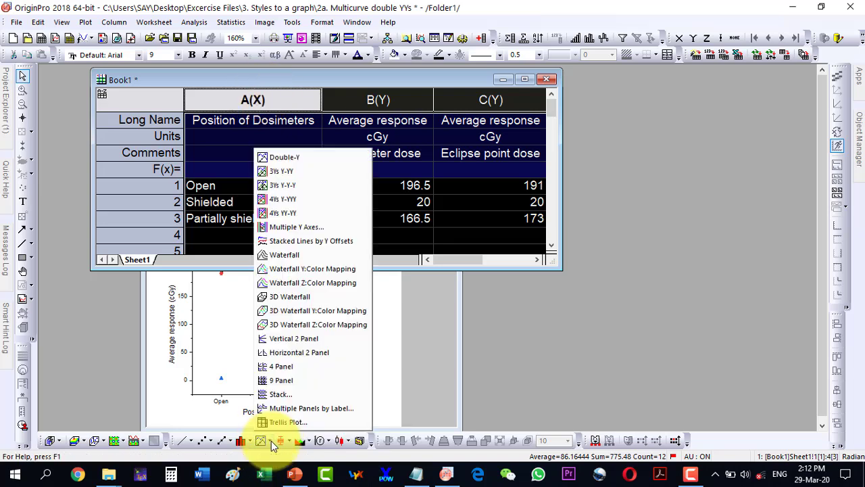
left_click(277, 159)
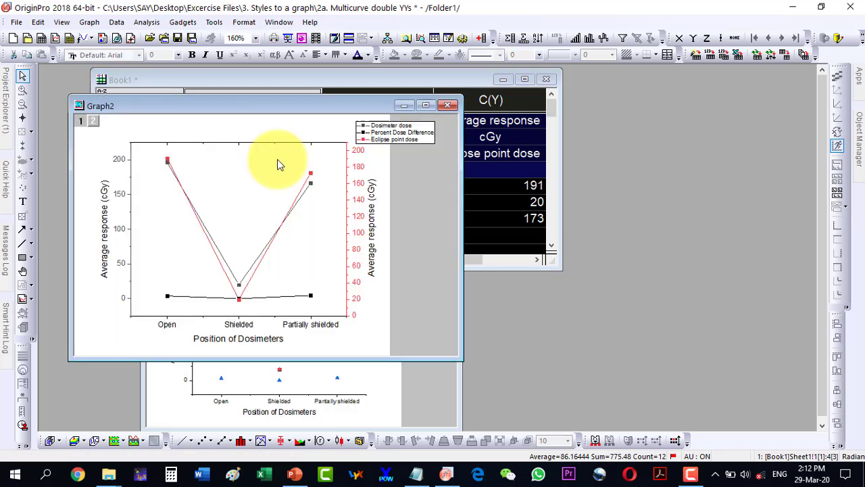
left_click(425, 107)
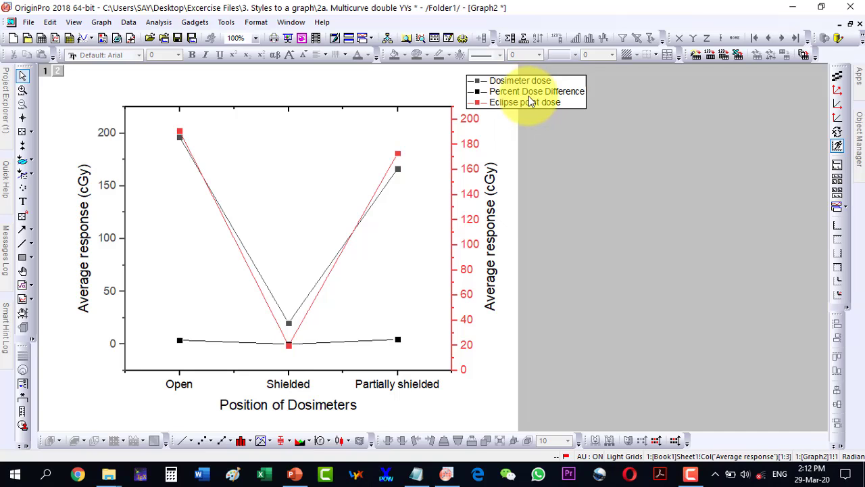
left_click_drag(571, 101, 336, 141)
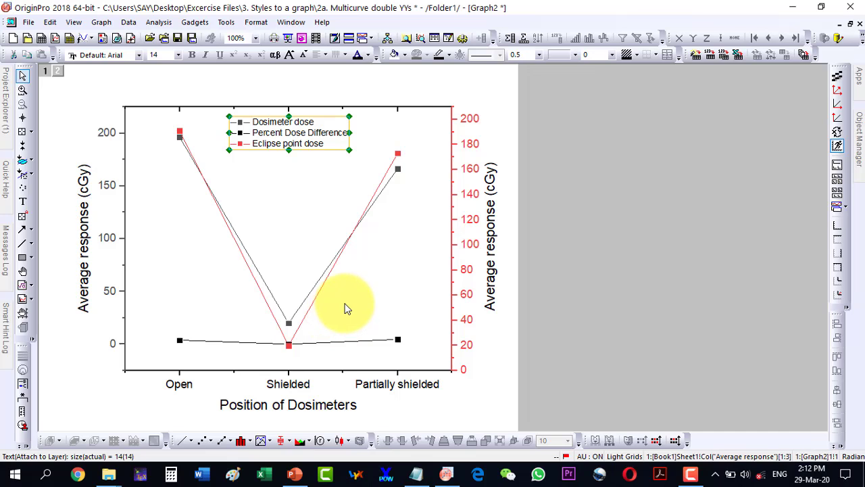
Step: In Layer Contents, replace Percent Dose Difference D(Y) with Eclipse point dose C(Y) in Layer1
double_click(45, 72)
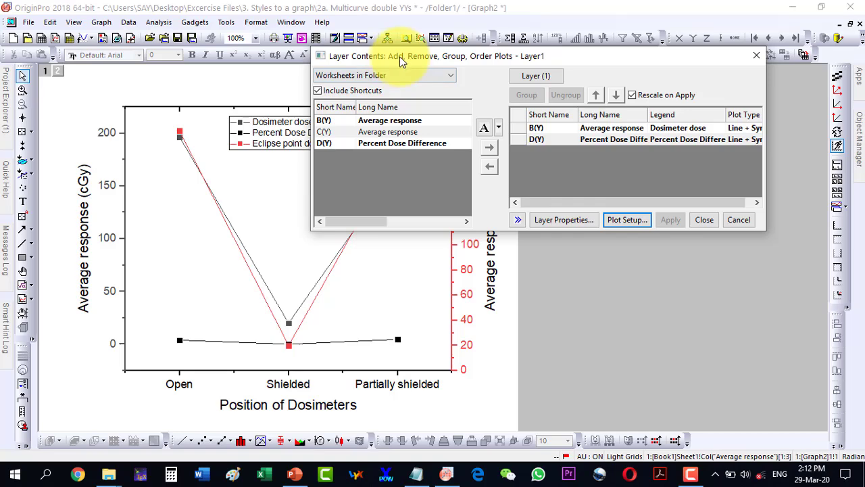
left_click_drag(393, 57, 318, 79)
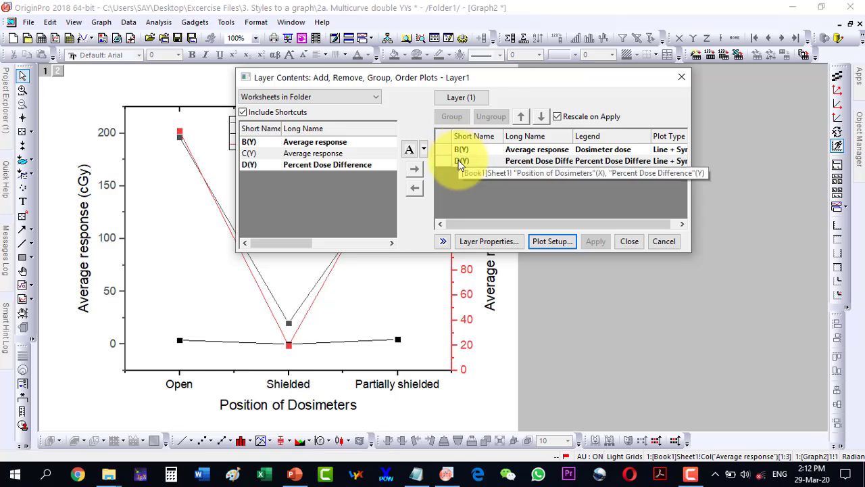
left_click(513, 163)
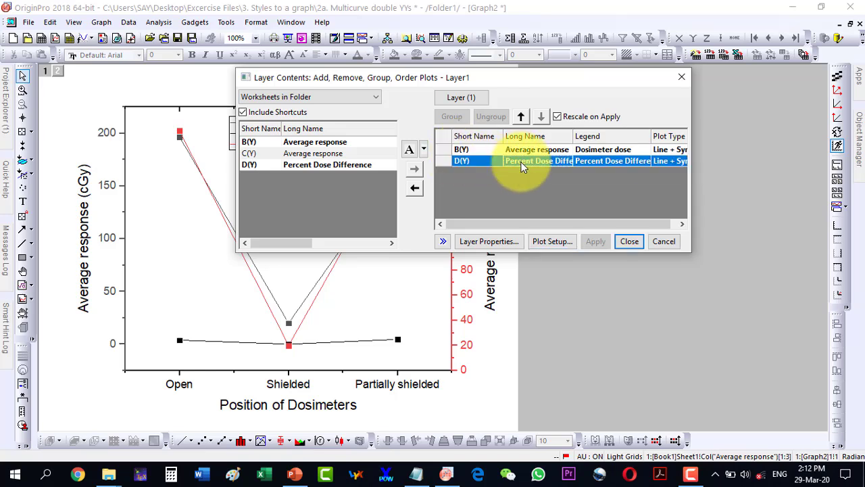
left_click(414, 189)
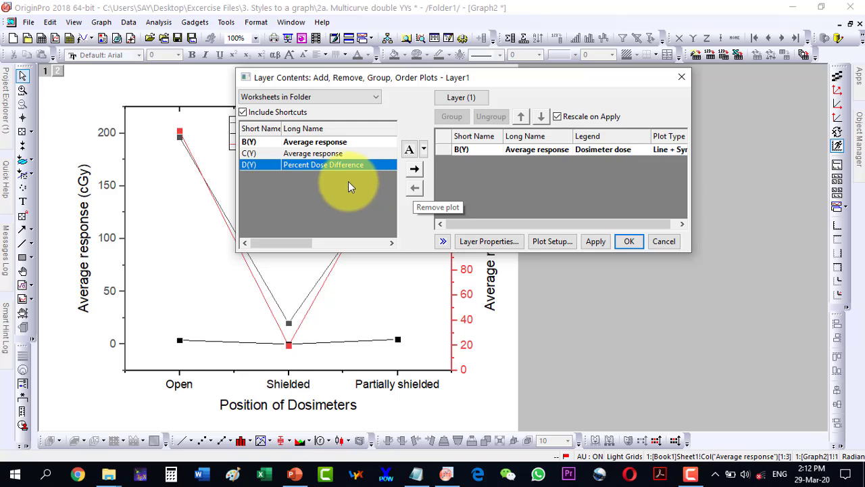
left_click(279, 153)
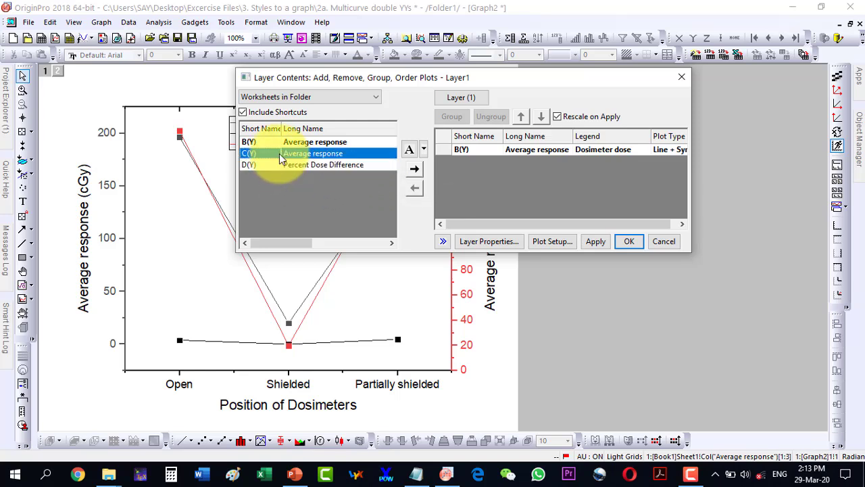
left_click(414, 170)
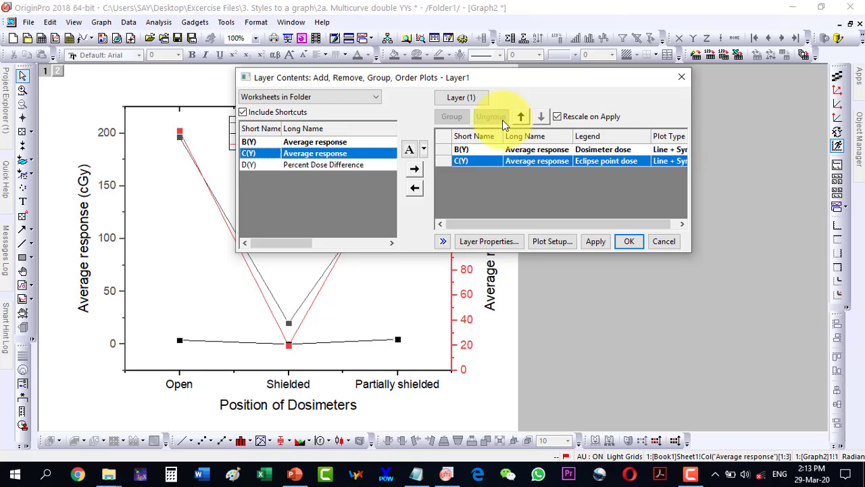
left_click(456, 99)
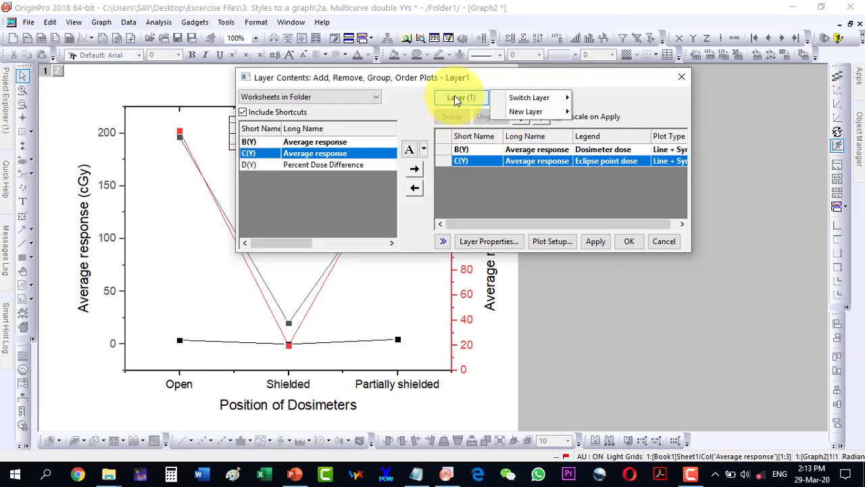
Step: Switch to Layer2, swap C(Y) for Percent Dose Difference D(Y), and apply the change
mouse_move(521, 97)
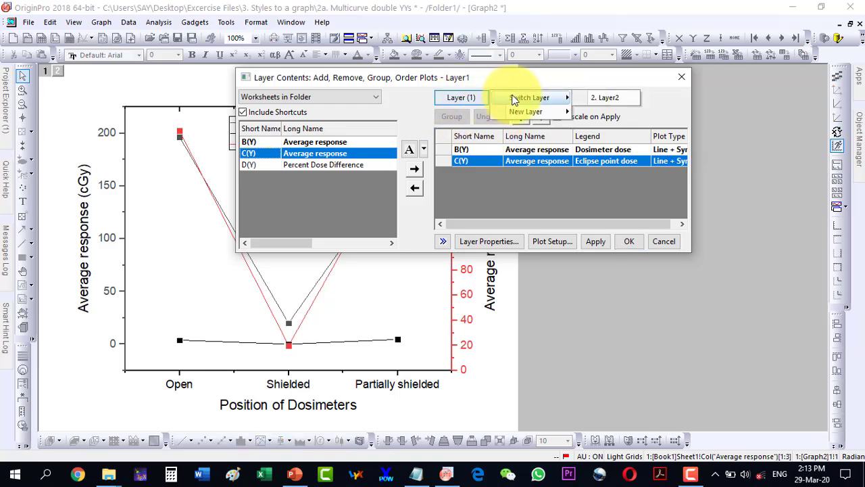
left_click(611, 105)
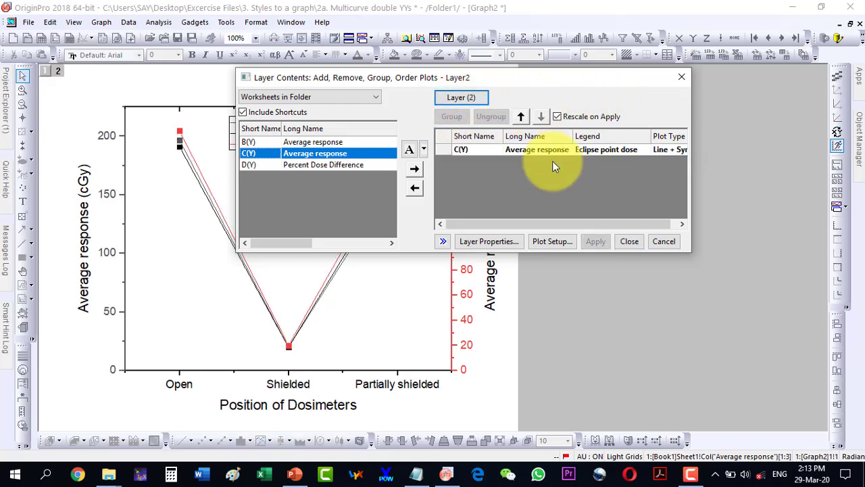
left_click(514, 149)
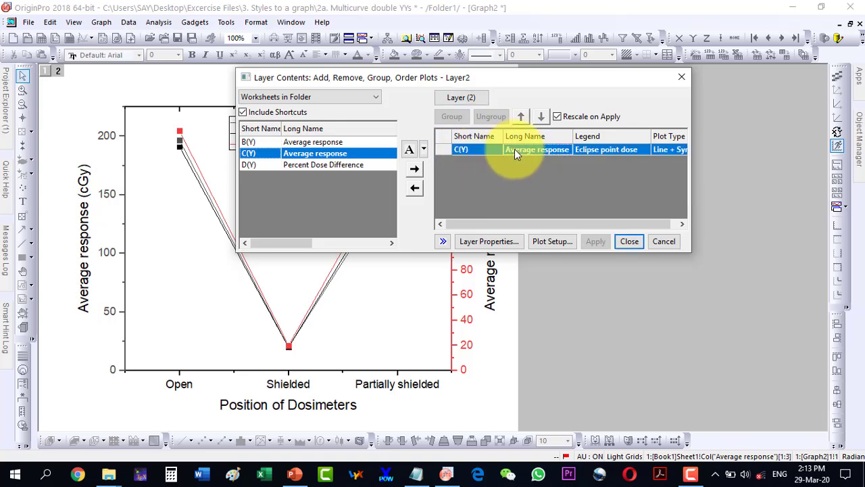
left_click(413, 189)
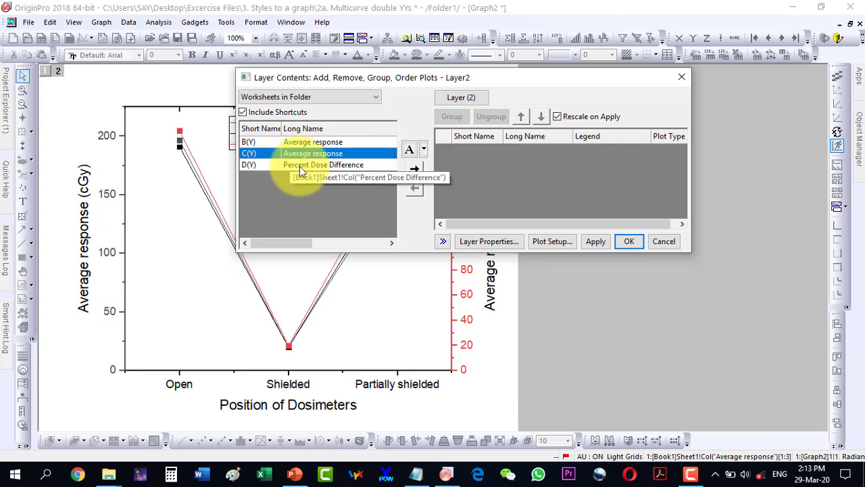
left_click(299, 166)
left_click(414, 170)
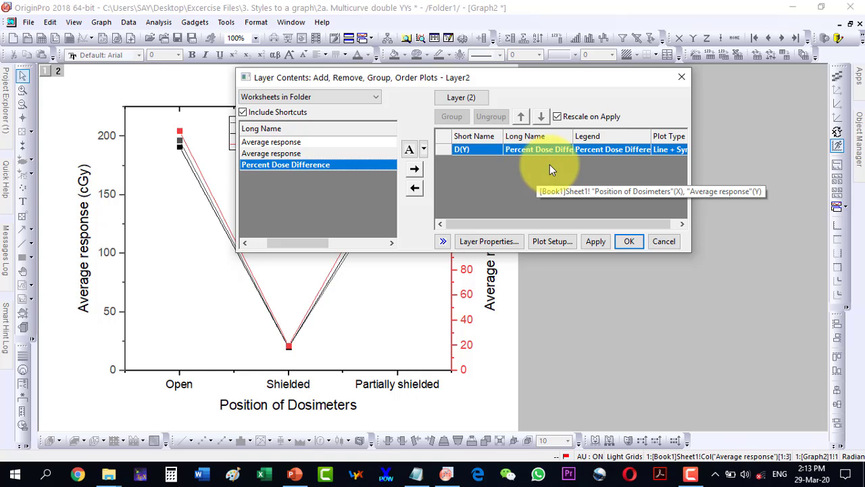
left_click(587, 242)
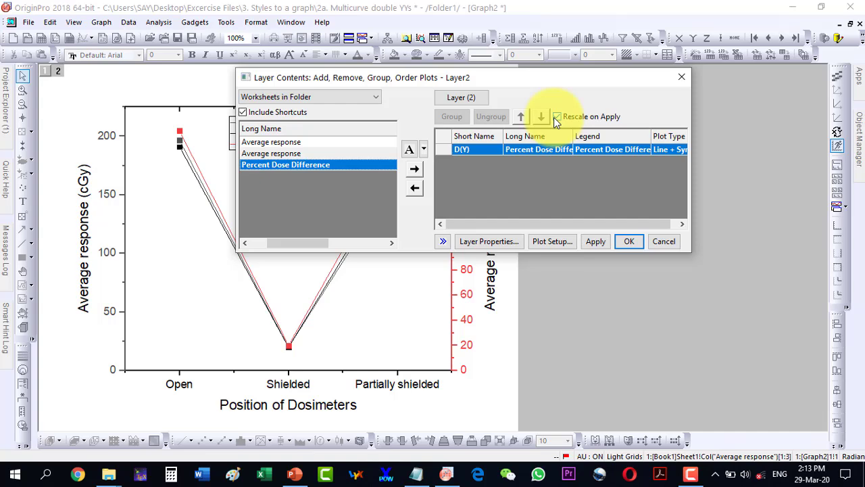
Step: Close Layer Contents and change the Percent Dose Difference curve to scatter-only black points
left_click(628, 243)
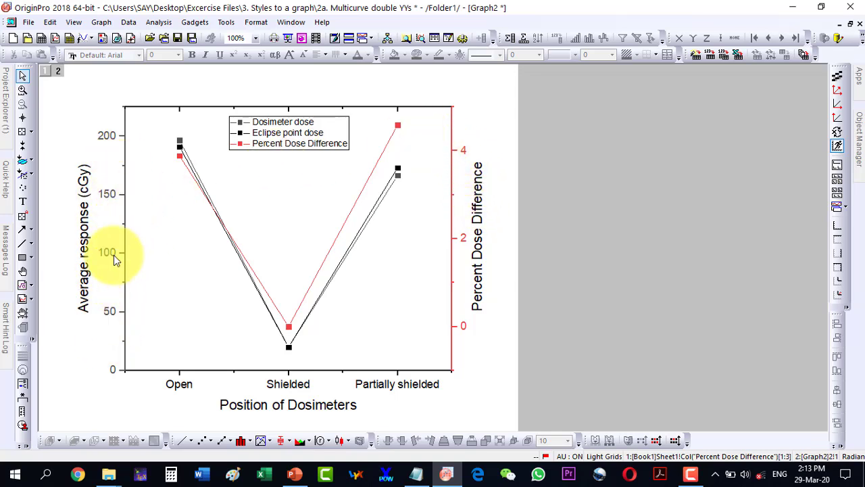
left_click(352, 215)
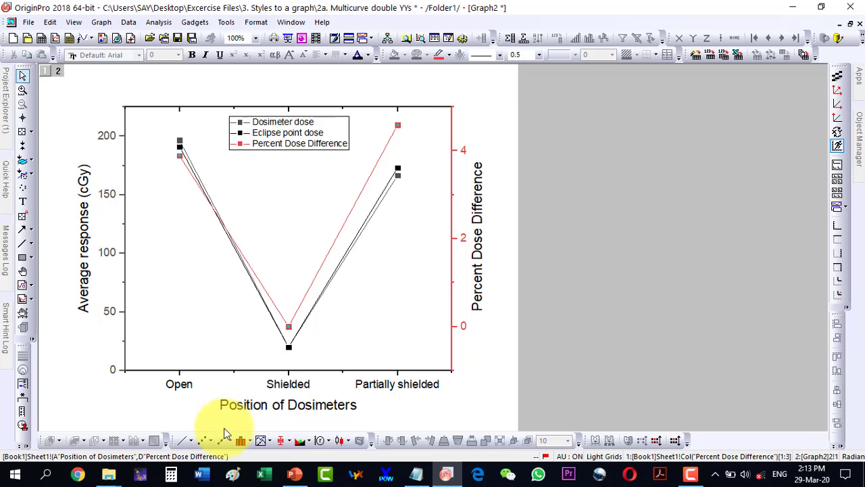
left_click(201, 442)
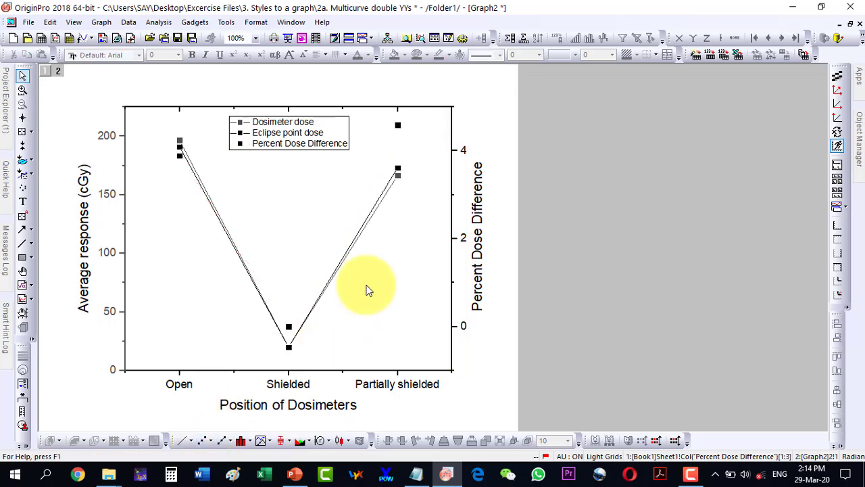
left_click(381, 193)
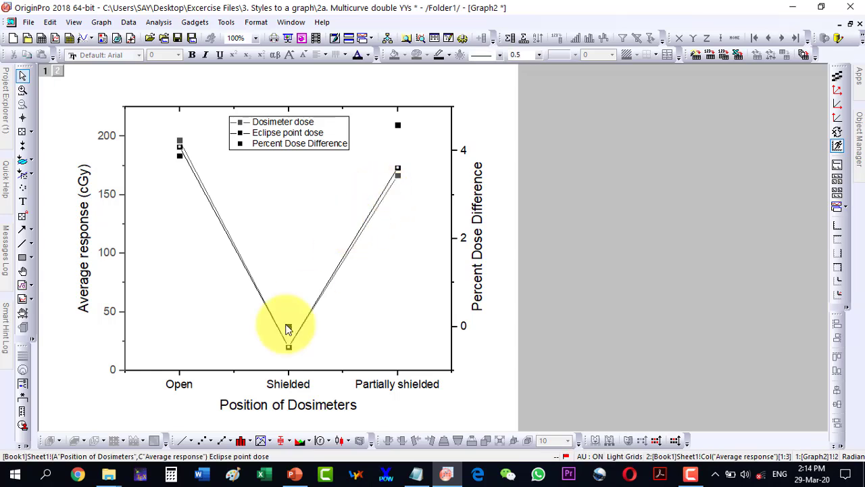
Step: Convert the Eclipse point dose and Dosimeter dose series to scatter points without lines
left_click(201, 443)
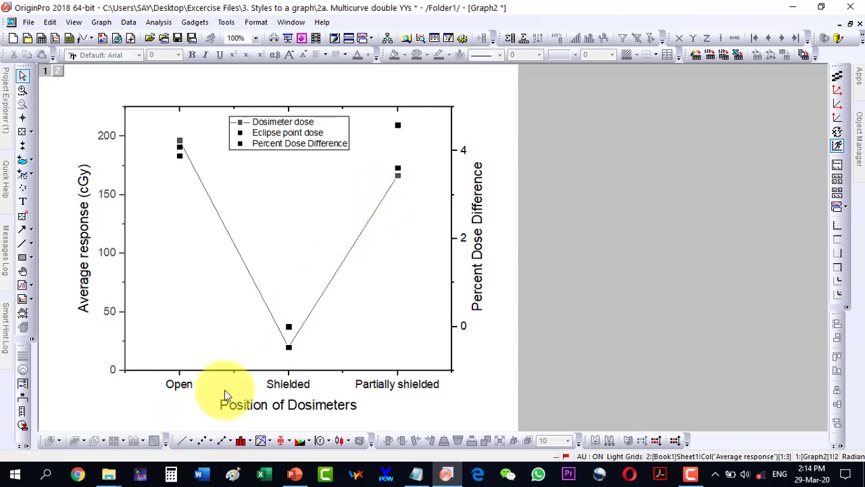
left_click(361, 234)
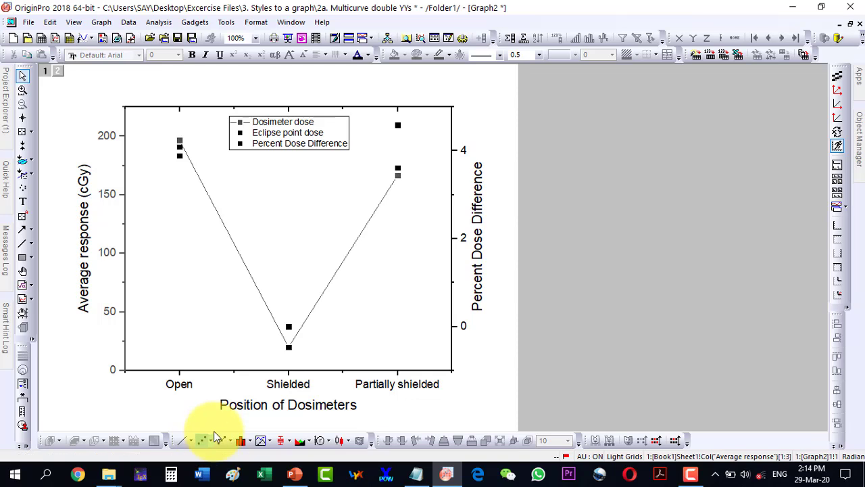
left_click(201, 442)
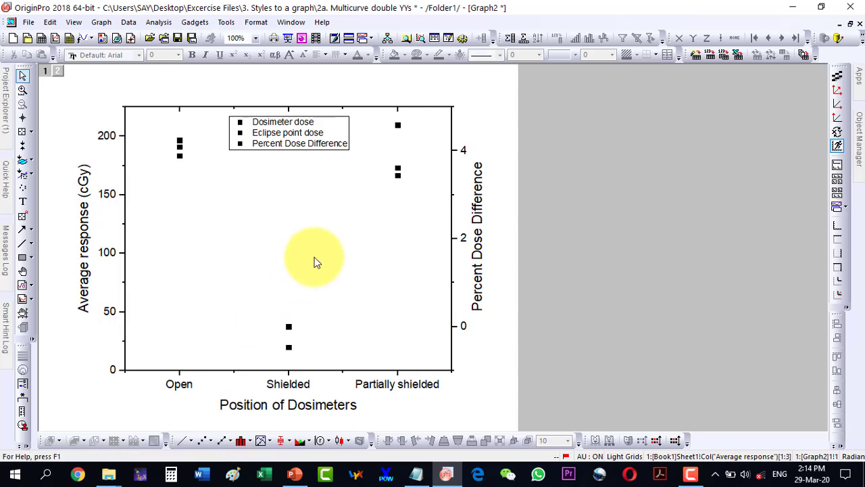
Step: In Plot Details, set the Dosimeter dose symbol colour to Red and apply
double_click(241, 127)
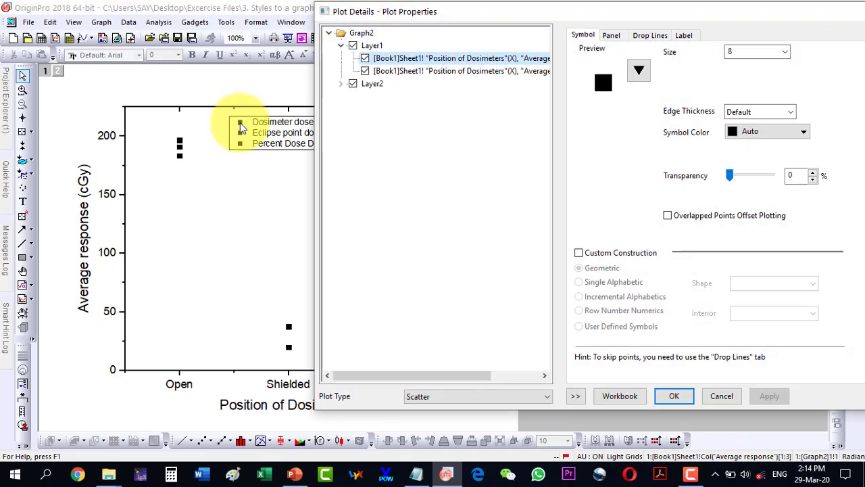
left_click(639, 71)
left_click(639, 72)
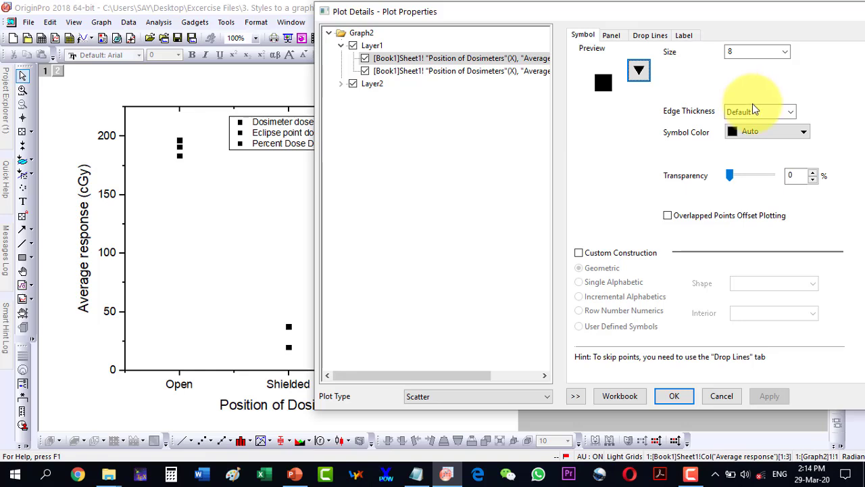
left_click(752, 131)
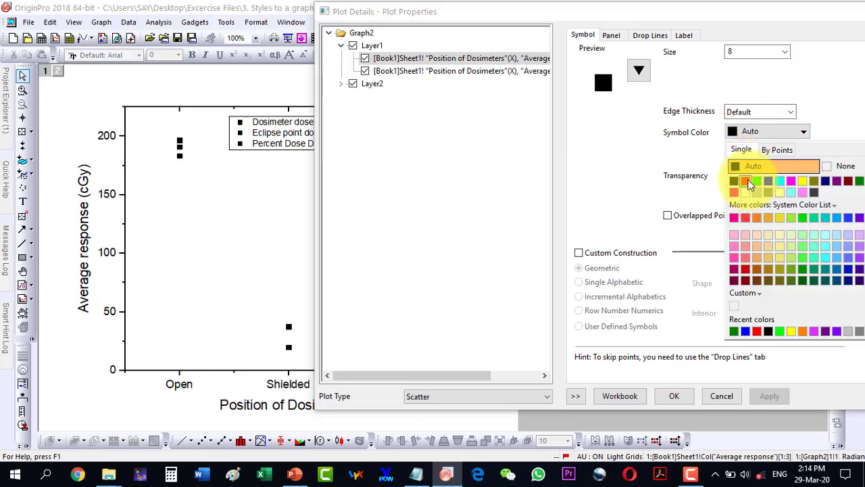
left_click(745, 181)
left_click(770, 397)
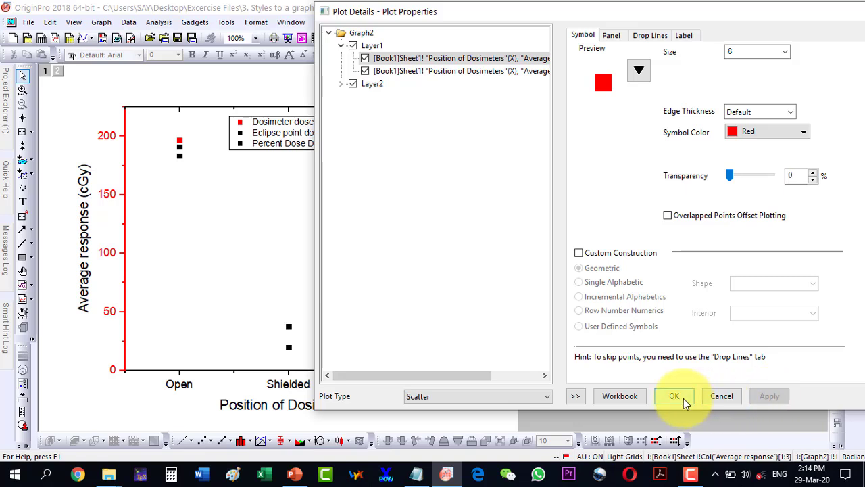
Step: Set the Eclipse point dose symbol colour to Blue and apply
left_click(411, 72)
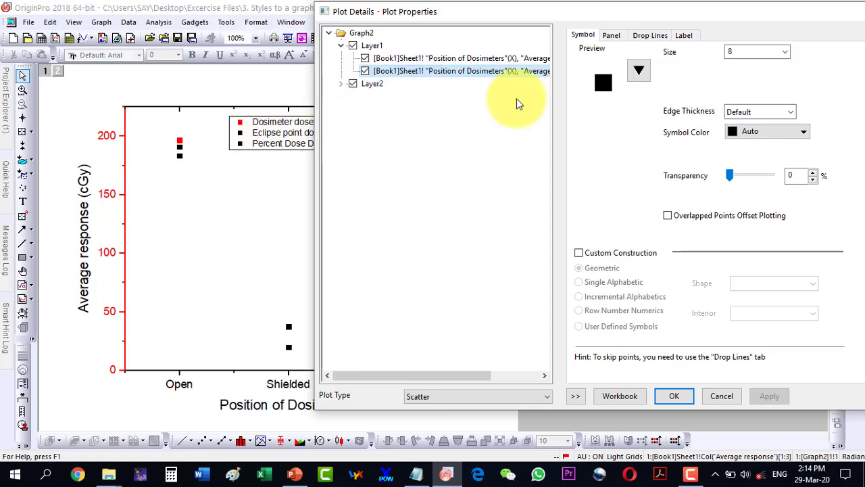
left_click(740, 132)
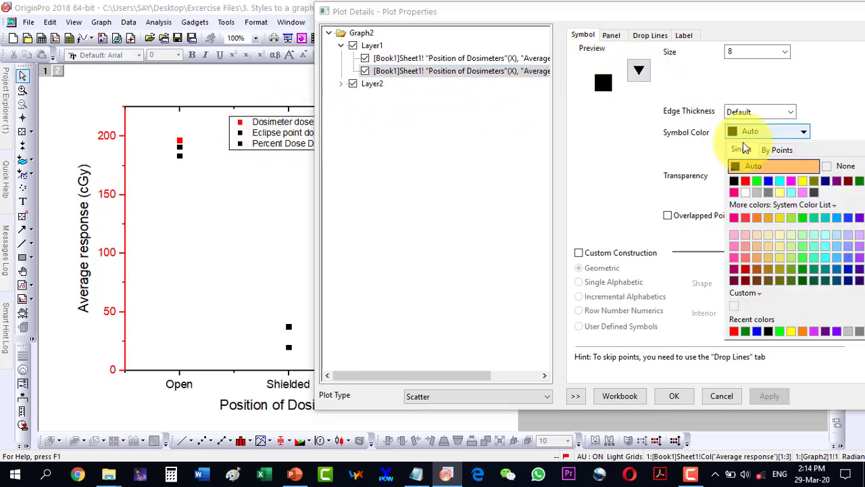
left_click(768, 181)
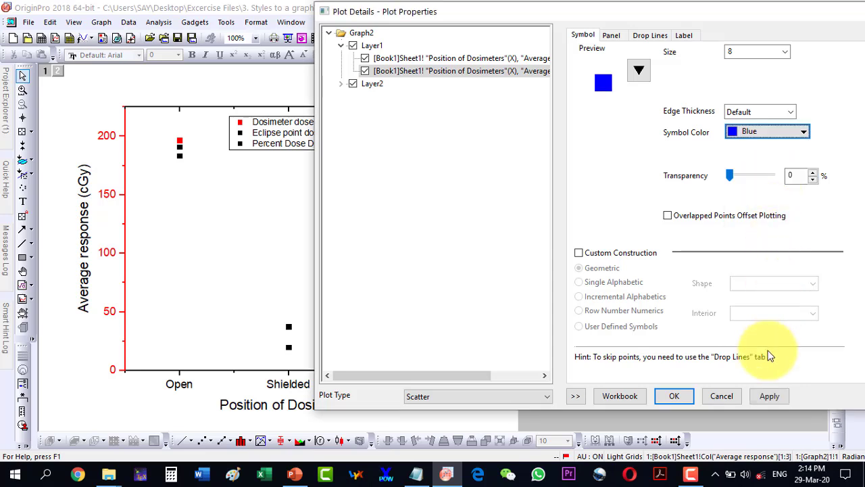
left_click(763, 396)
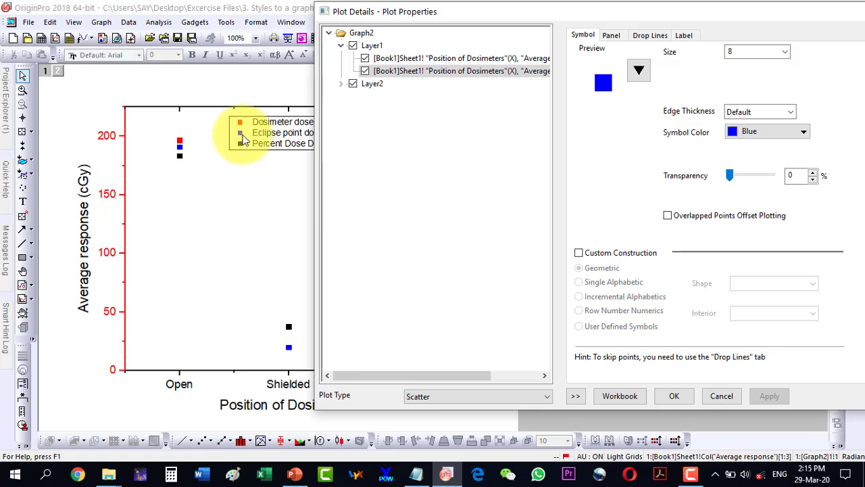
Step: Set the Layer2 Percent Dose Difference symbol colour to Olive and close Plot Details
left_click(344, 85)
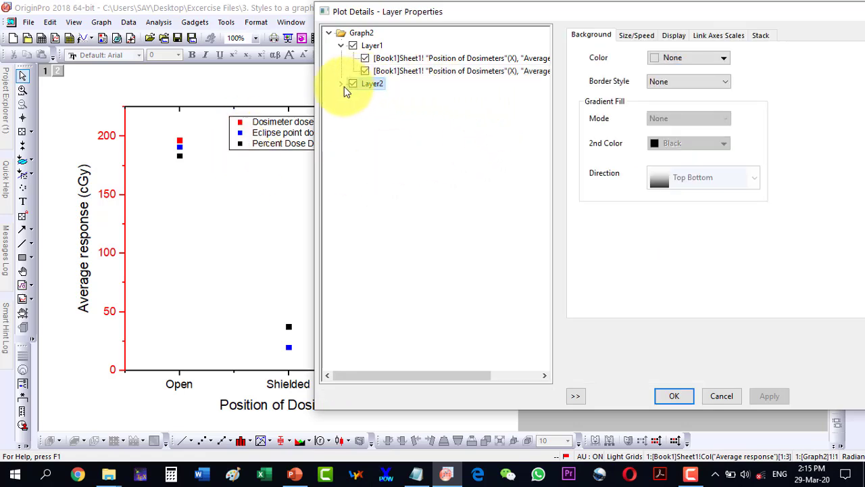
left_click(342, 84)
left_click(409, 102)
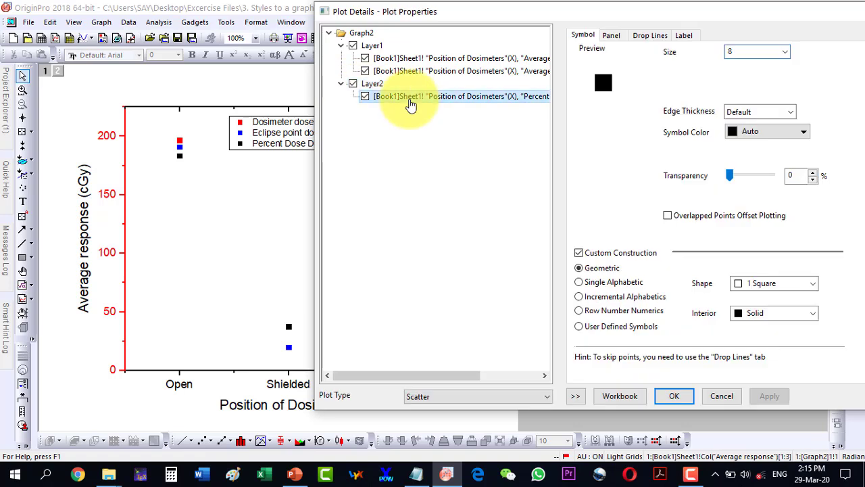
left_click(750, 133)
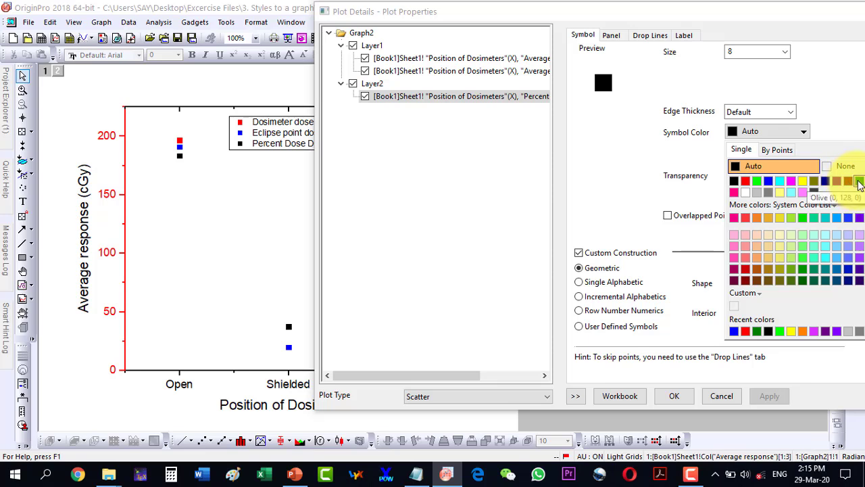
left_click(860, 181)
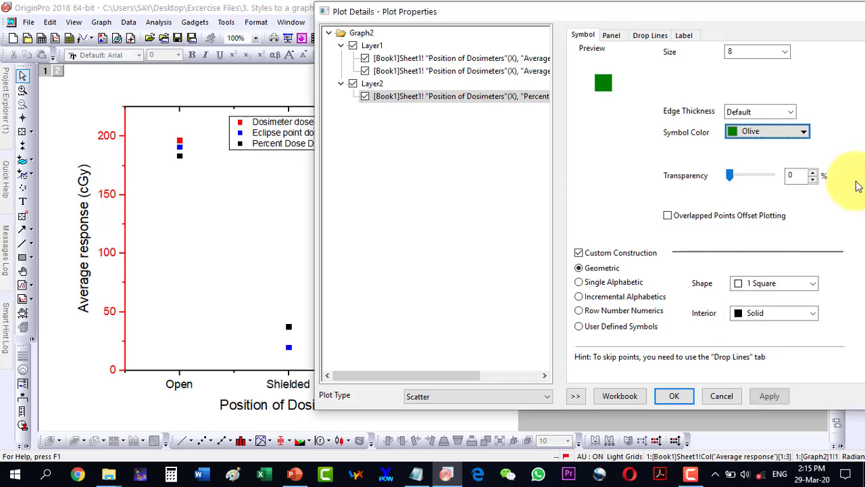
left_click(669, 399)
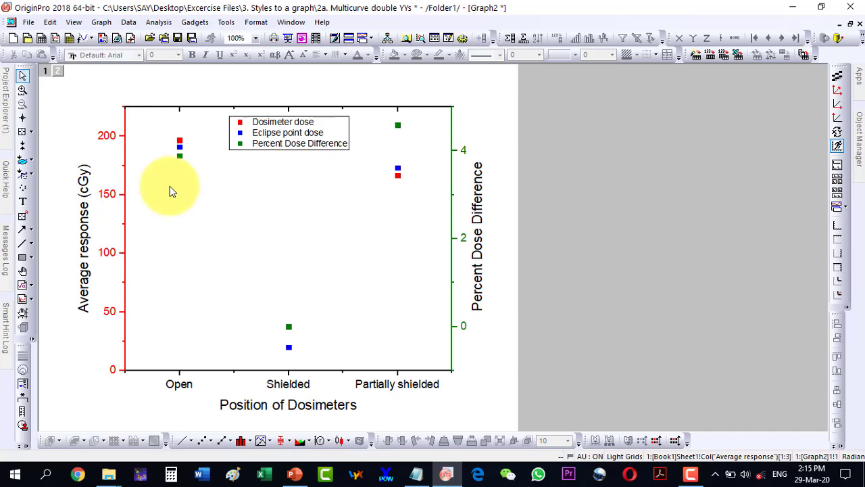
mouse_move(181, 146)
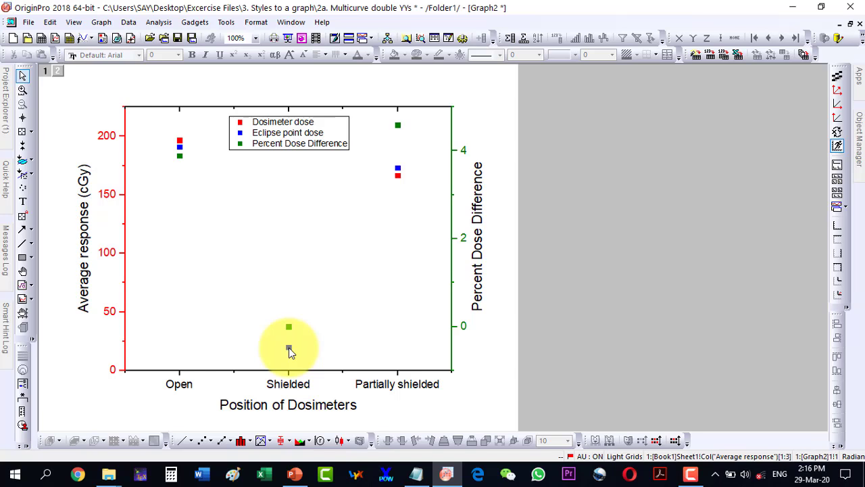
left_click(180, 143)
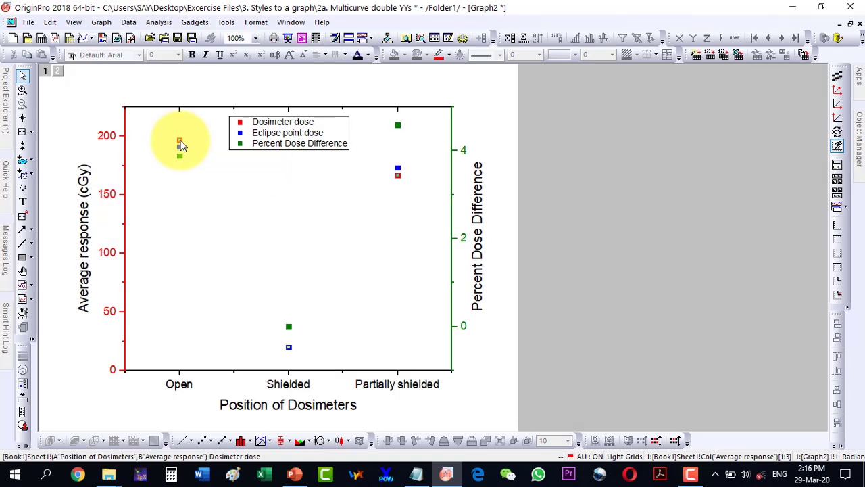
Step: Change the Dosimeter dose symbol to a hollow square with edge thickness 30 and apply
double_click(180, 142)
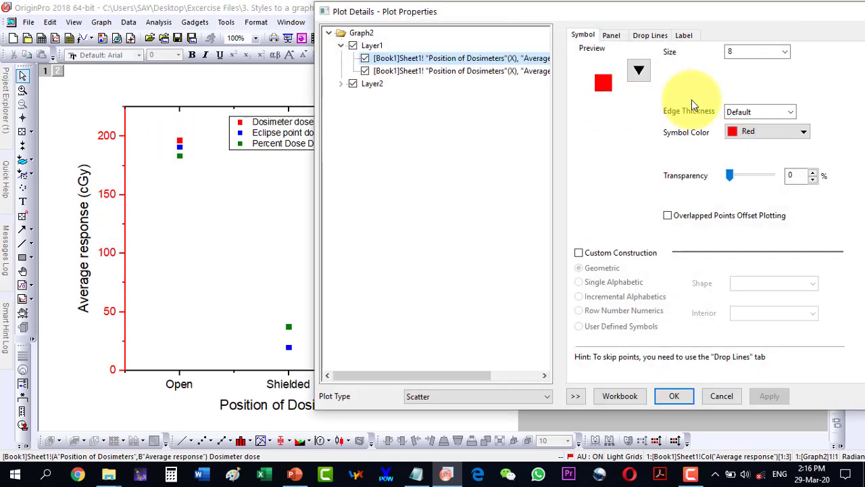
left_click(639, 72)
left_click(585, 91)
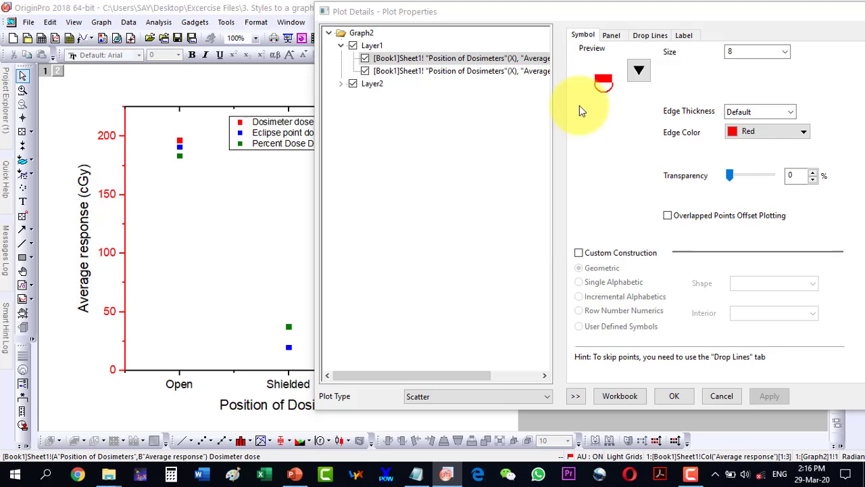
left_click(639, 70)
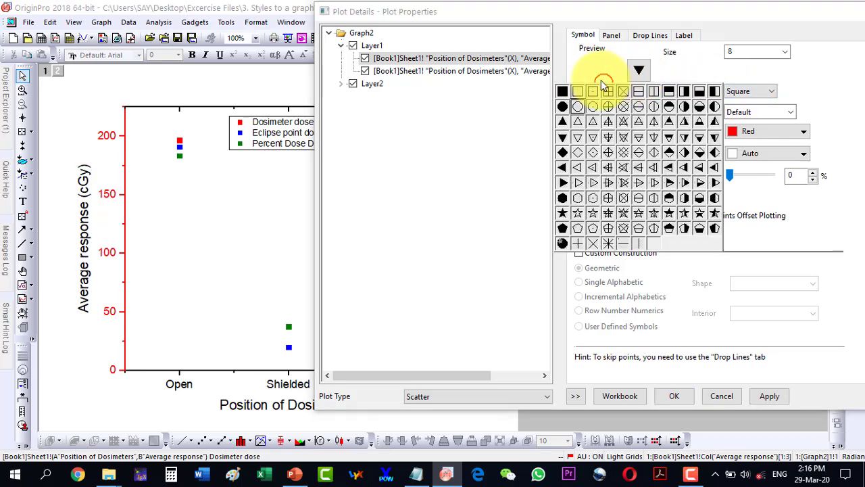
left_click(579, 93)
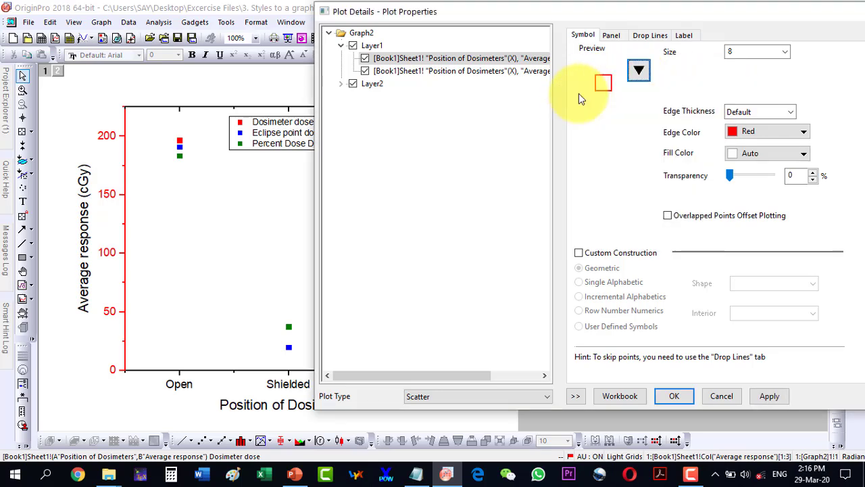
left_click(762, 112)
left_click(791, 111)
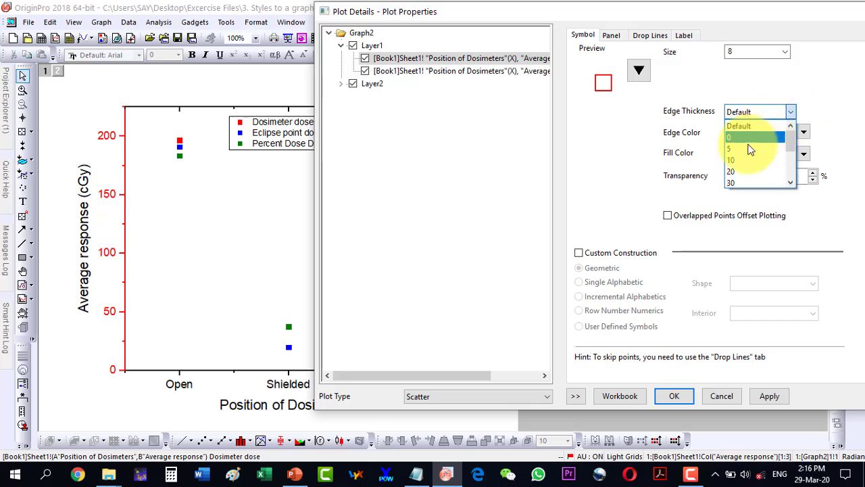
scroll(739, 169, "down", 3)
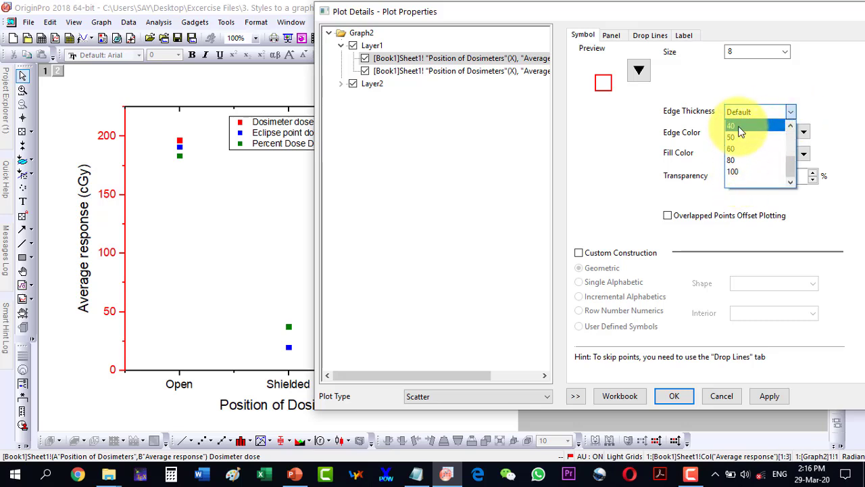
left_click(741, 131)
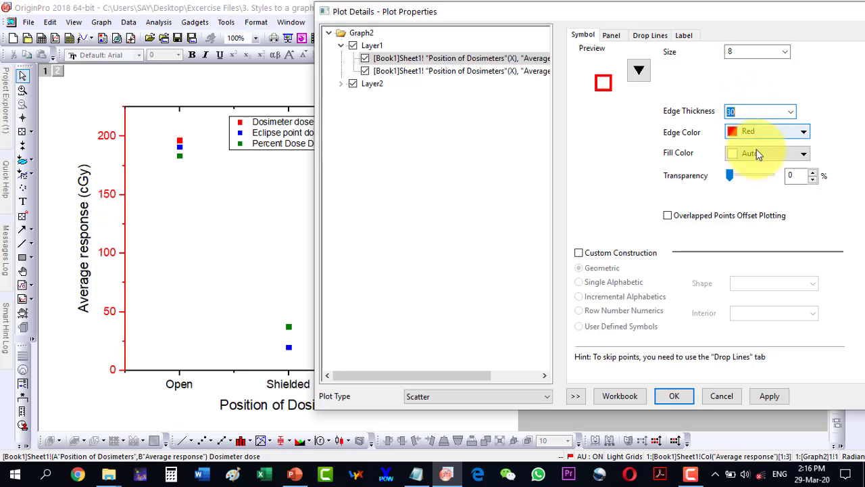
left_click(771, 395)
Step: Increase the Dosimeter dose symbol size to 12, apply, and close Plot Details
left_click(785, 54)
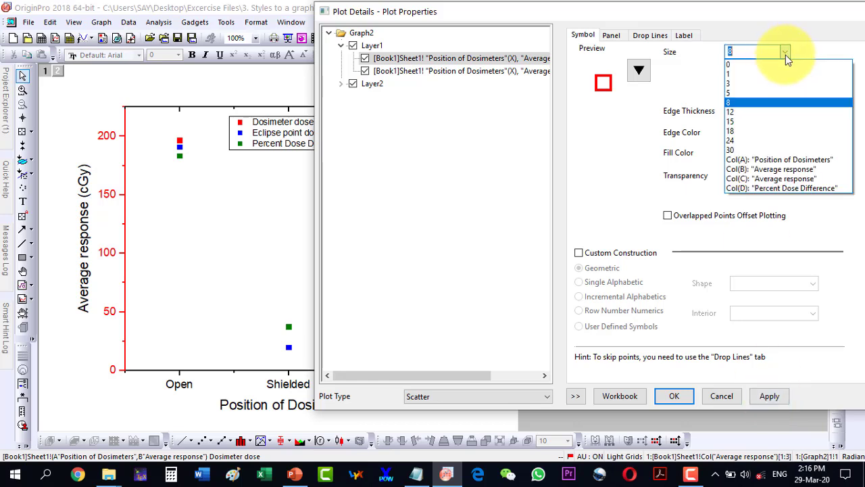
left_click(739, 113)
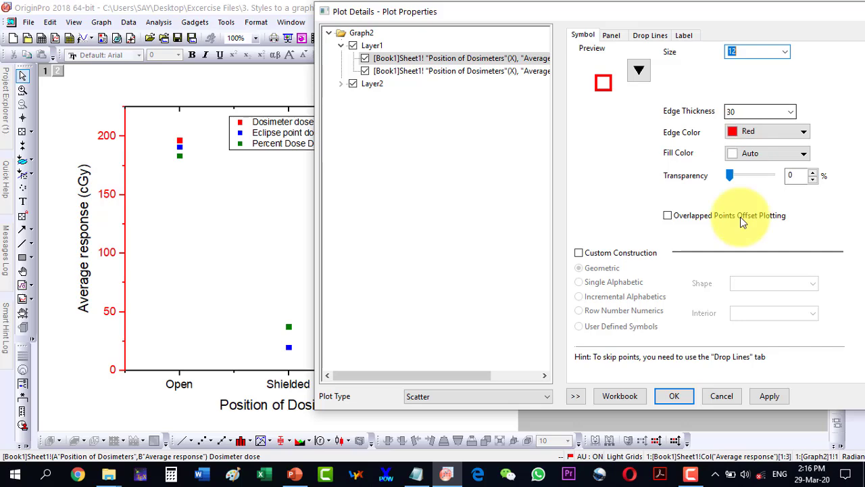
left_click(764, 398)
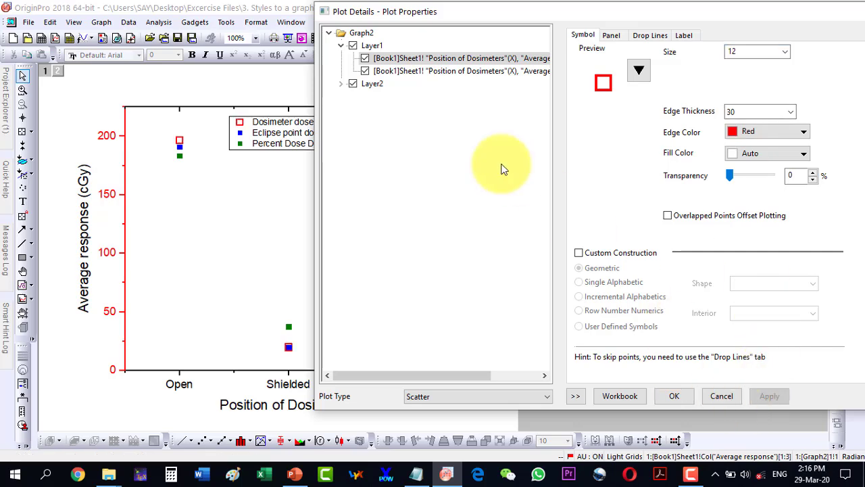
left_click(665, 398)
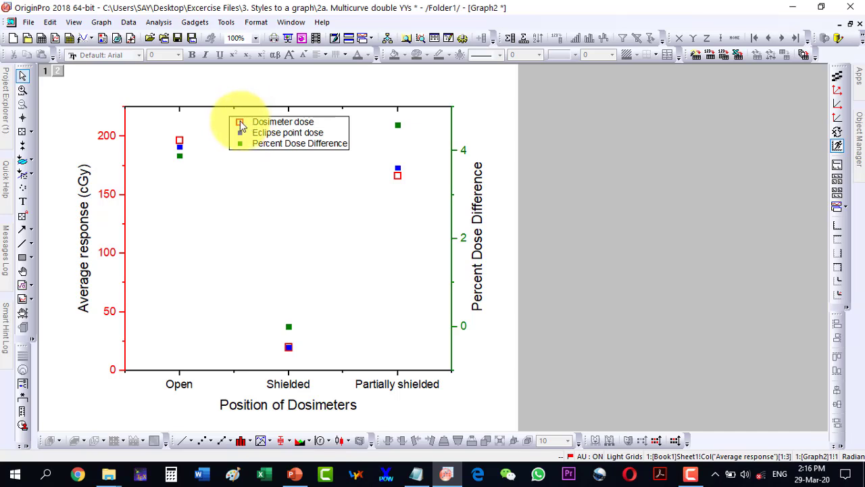
mouse_move(180, 145)
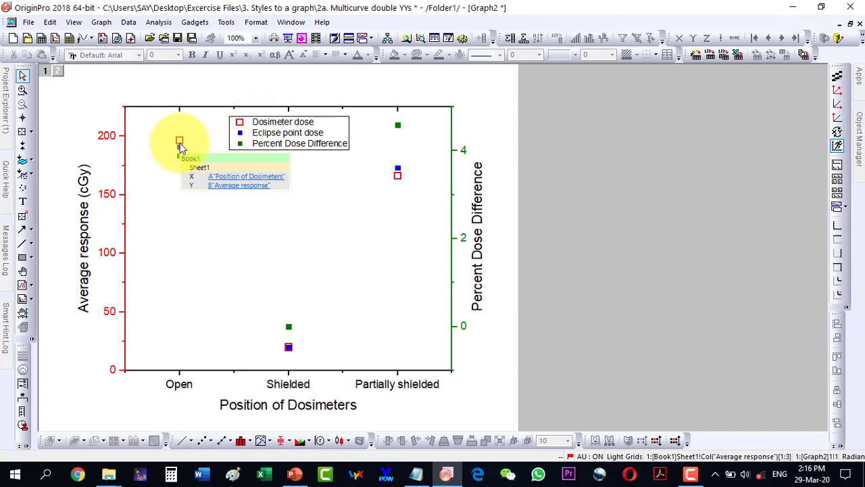